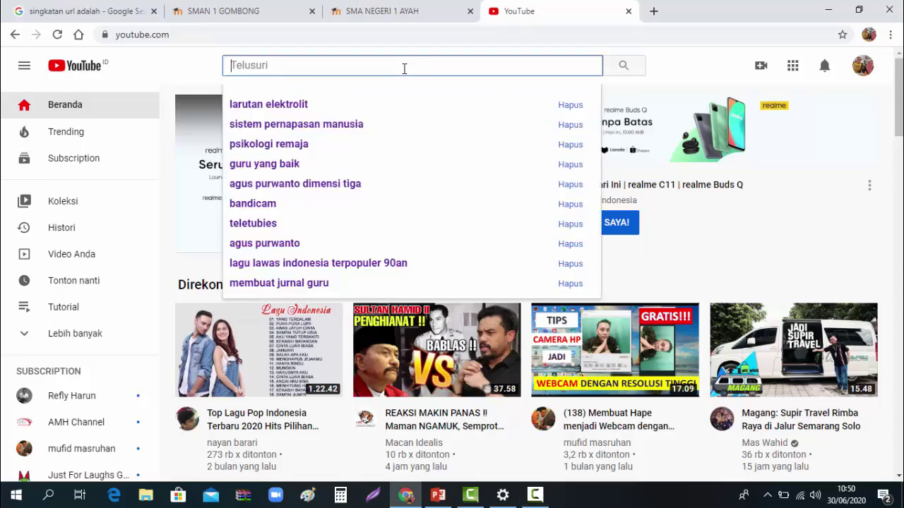
- Search YouTube for "sistem pernapasan manusia" and open the Kak Bio video about the human respiratory system
{"action": "left_click", "coordinate": [374, 124]}
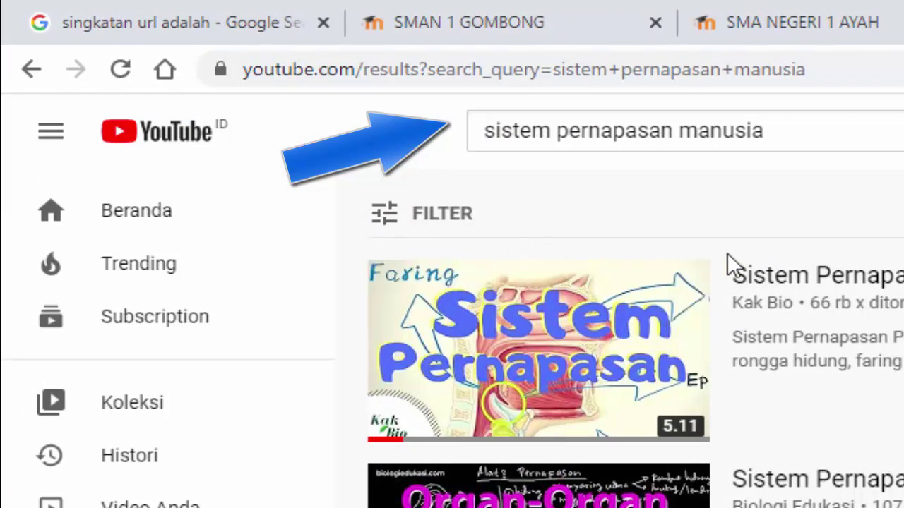
{"action": "left_click", "coordinate": [781, 275]}
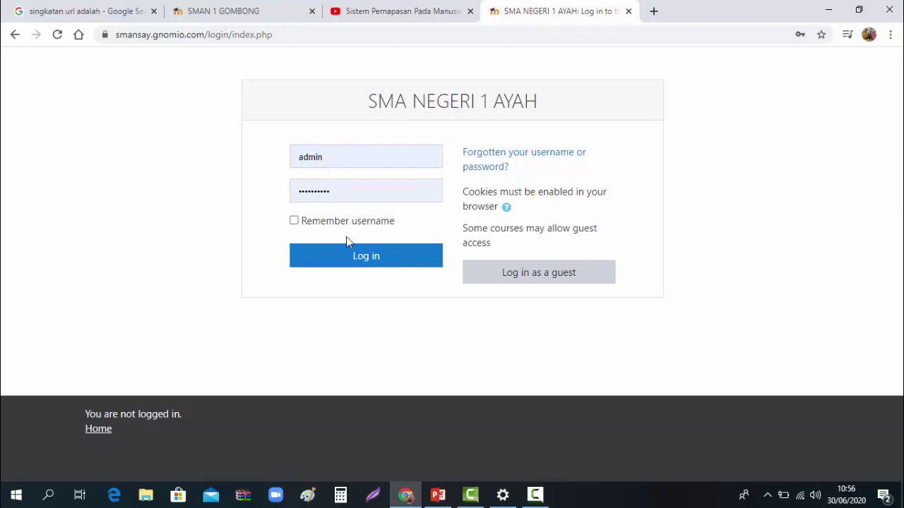
- Log in to the SMA NEGERI 1 AYAH site with the saved admin username and account password
{"action": "left_click", "coordinate": [337, 159]}
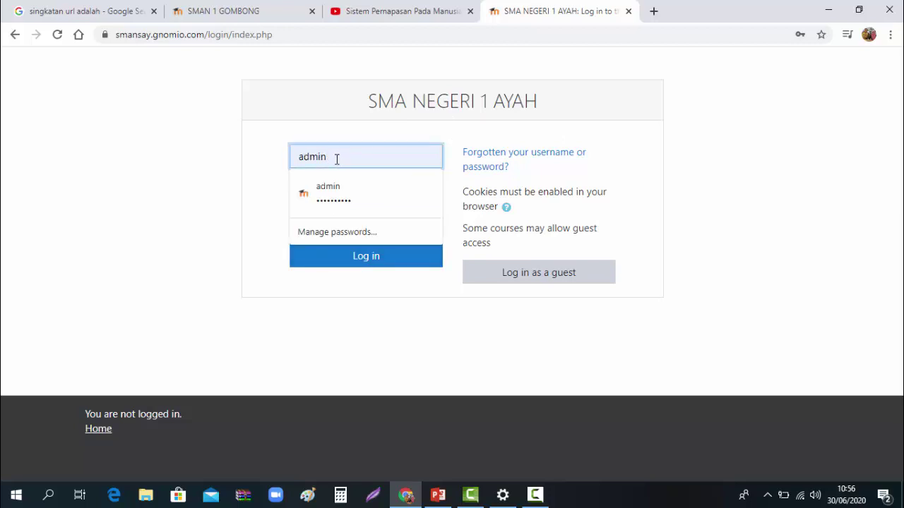
{"action": "left_click", "coordinate": [375, 202]}
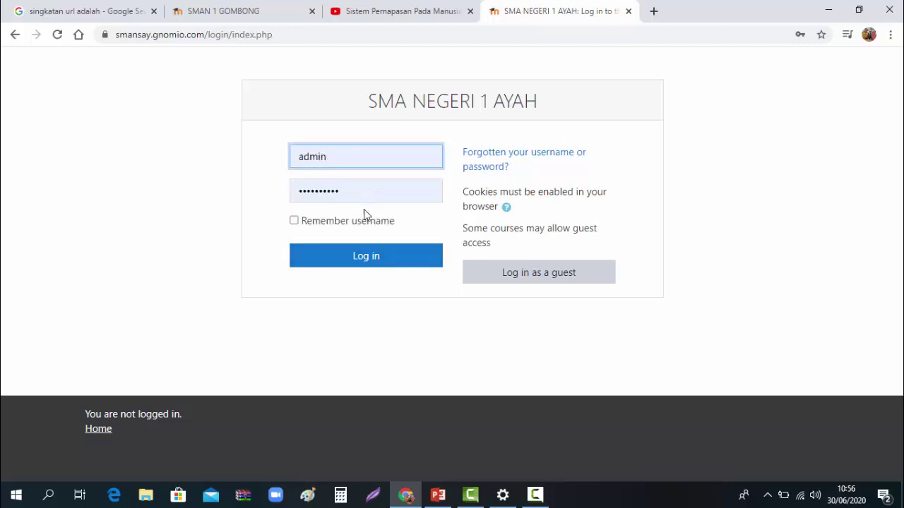
{"action": "left_click", "coordinate": [375, 261]}
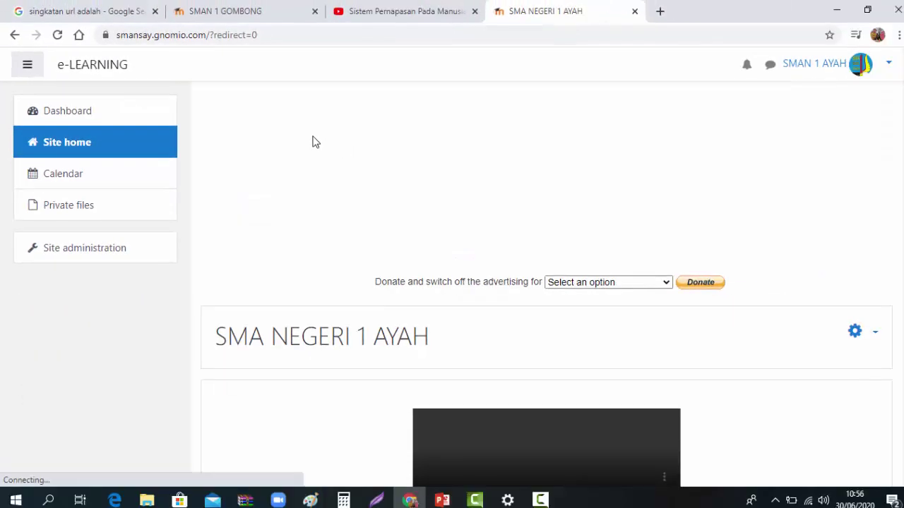
- Open the course BIOLOGI (PM) - KELAS X from the course list on the site home page
{"action": "scroll", "coordinate": [385, 140], "scroll_direction": "down", "scroll_amount": 12}
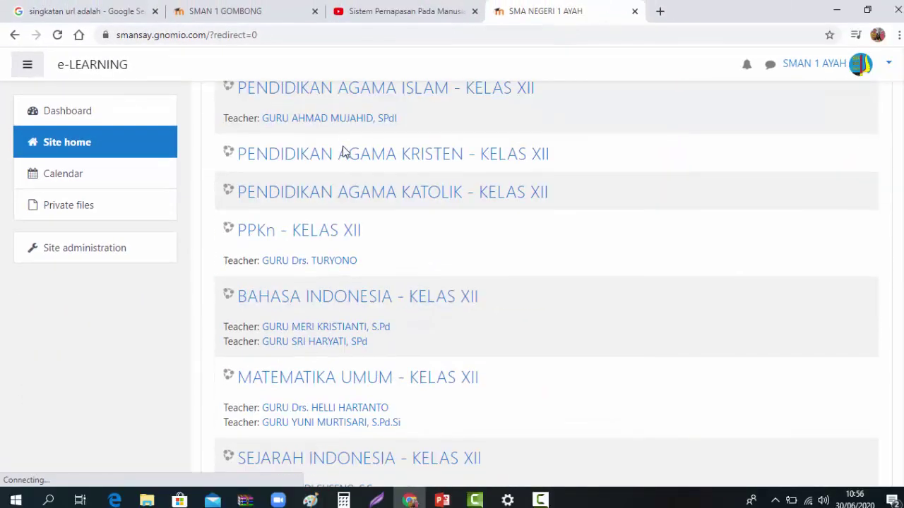
{"action": "scroll", "coordinate": [343, 153], "scroll_direction": "down", "scroll_amount": 12}
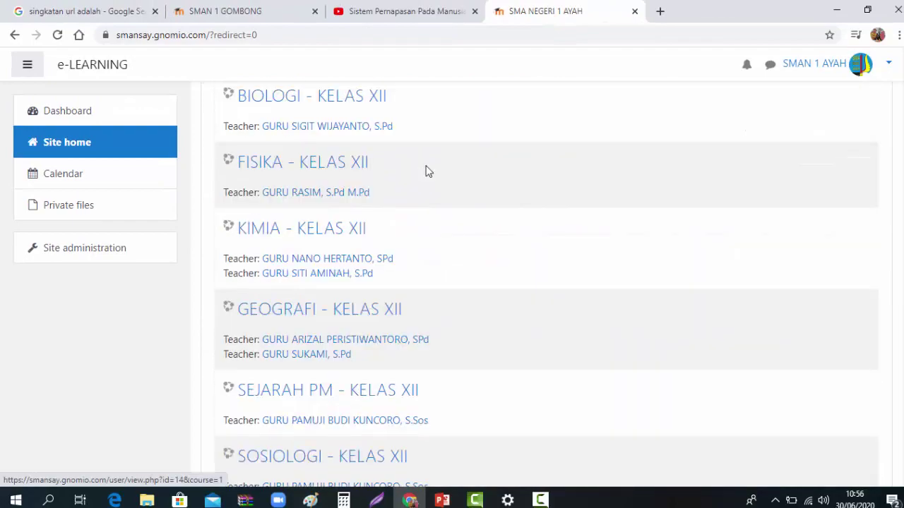
{"action": "scroll", "coordinate": [426, 174], "scroll_direction": "down", "scroll_amount": 15}
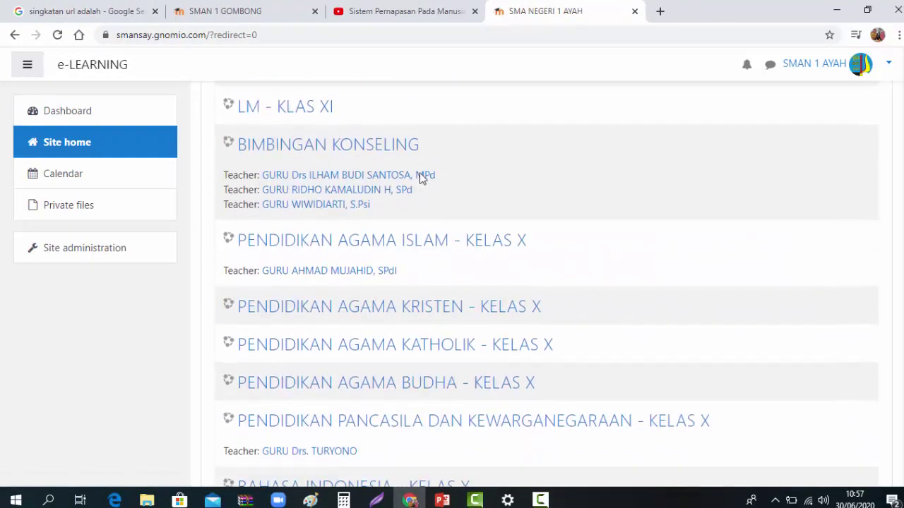
{"action": "scroll", "coordinate": [419, 179], "scroll_direction": "down", "scroll_amount": 12}
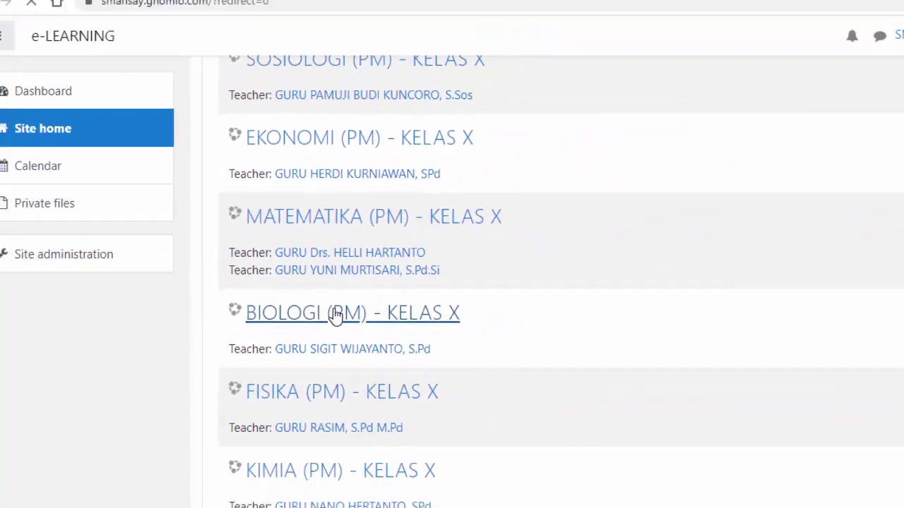
{"action": "left_click", "coordinate": [421, 347]}
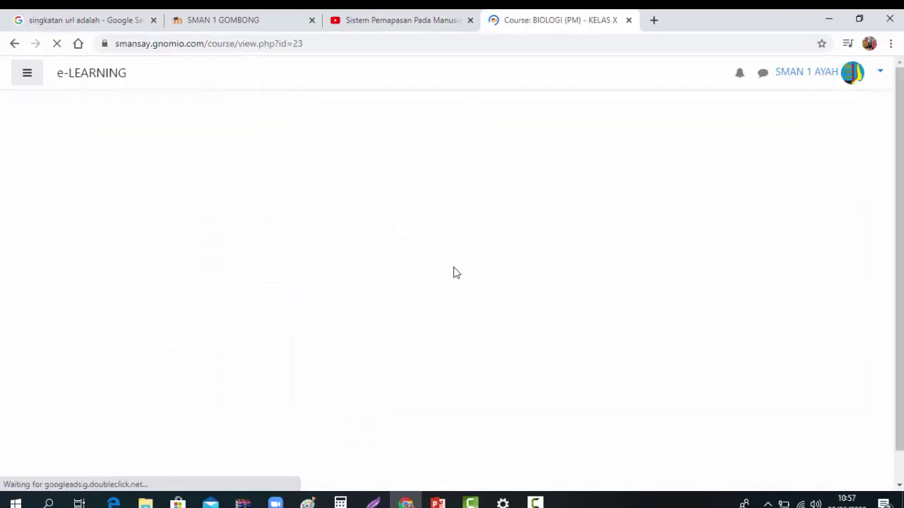
- Turn editing on for the BIOLOGI (PM) - KELAS X course
{"action": "scroll", "coordinate": [490, 240], "scroll_direction": "down", "scroll_amount": 4}
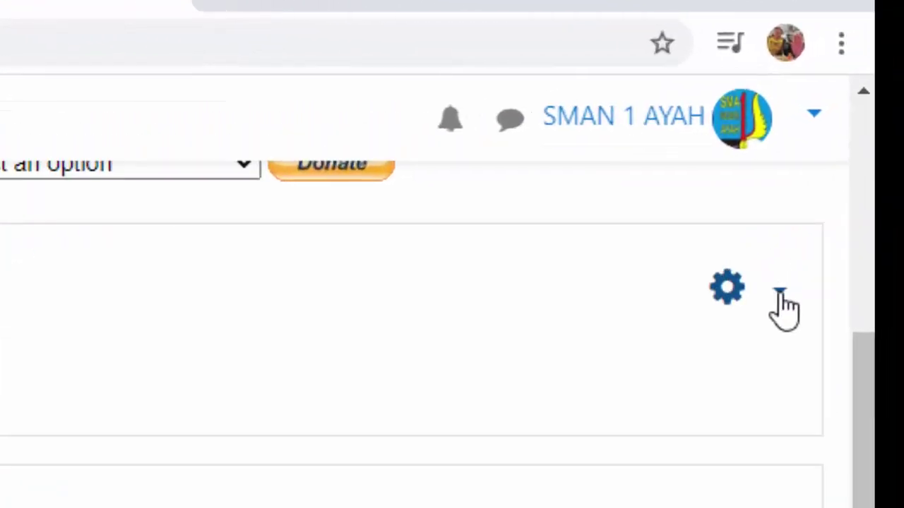
{"action": "left_click", "coordinate": [779, 295]}
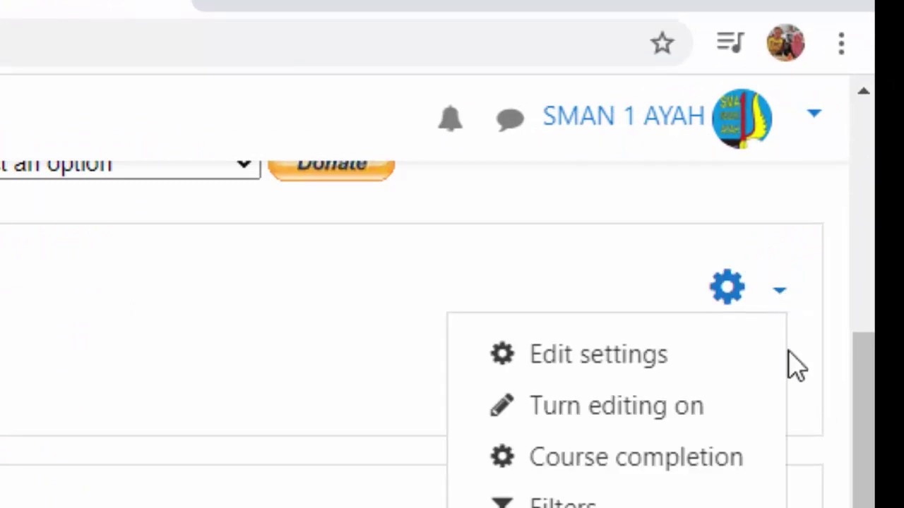
{"action": "left_click", "coordinate": [651, 407]}
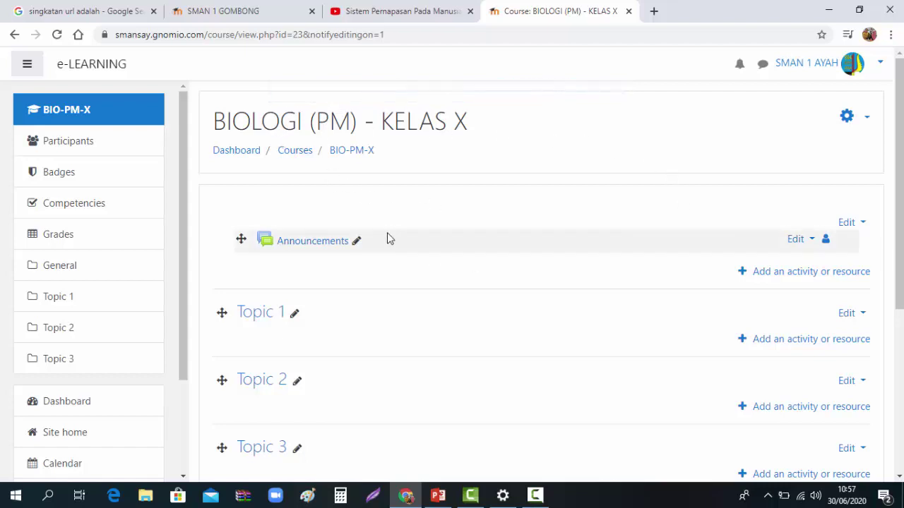
- Rename Topic 1 of the course as SISTEM PERNAPASAN
{"action": "scroll", "coordinate": [445, 238], "scroll_direction": "down", "scroll_amount": 1}
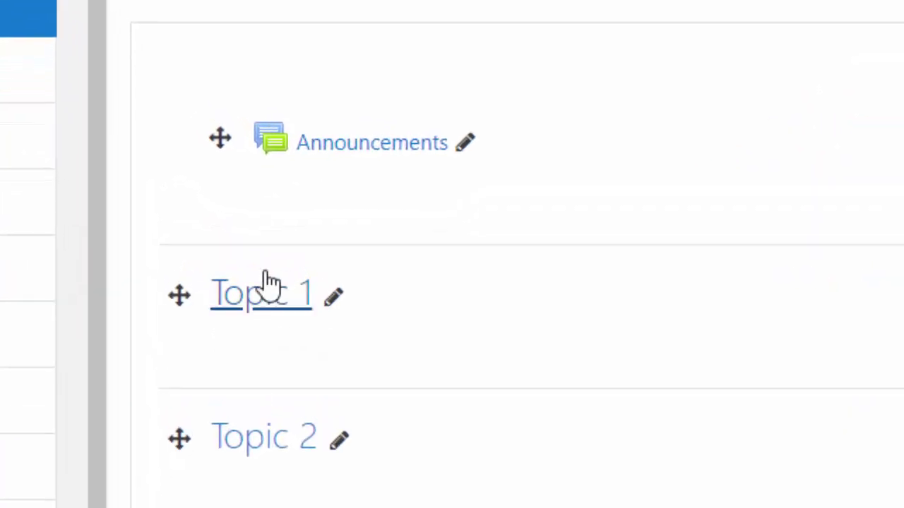
{"action": "left_click", "coordinate": [336, 299]}
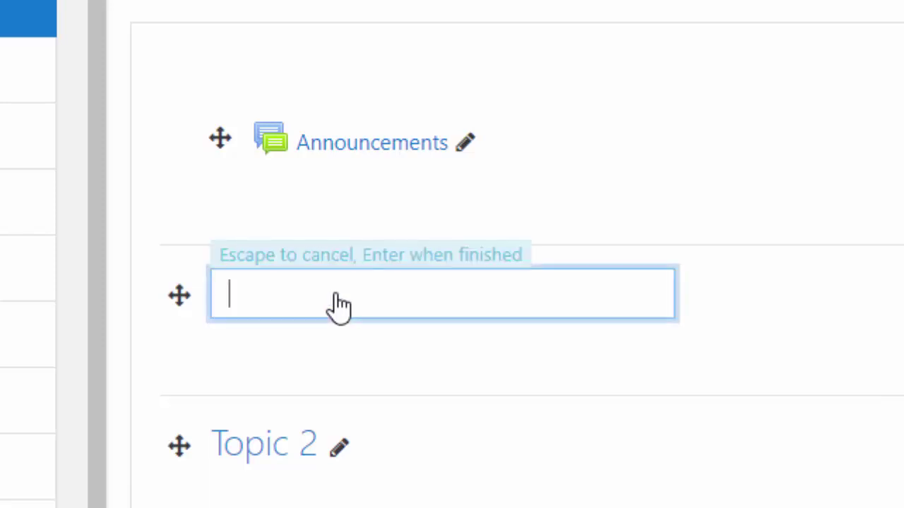
{"action": "type", "text": "SISTEM"}
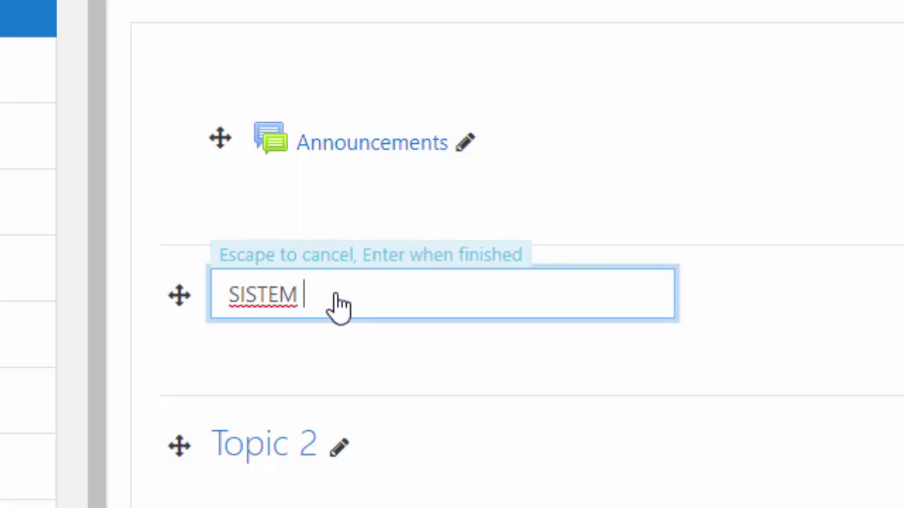
{"action": "type", "text": " PERNAPASAN"}
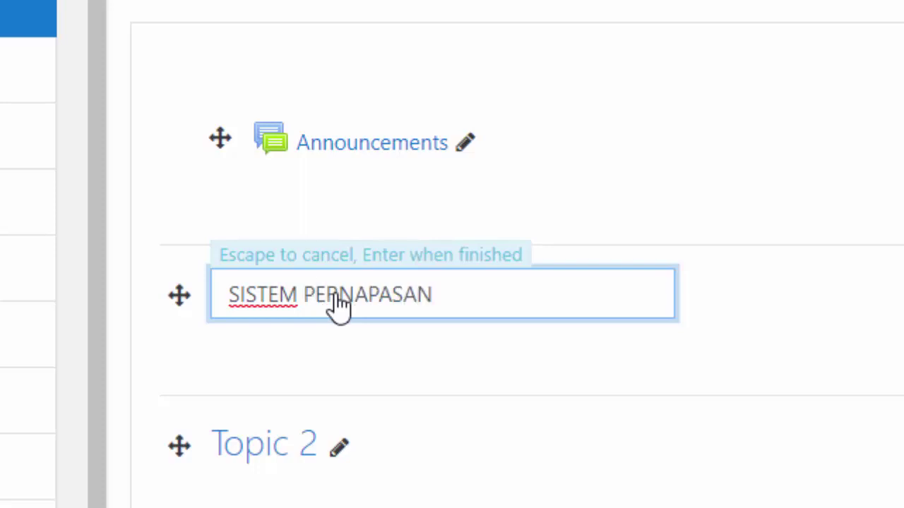
{"action": "key", "text": "Return"}
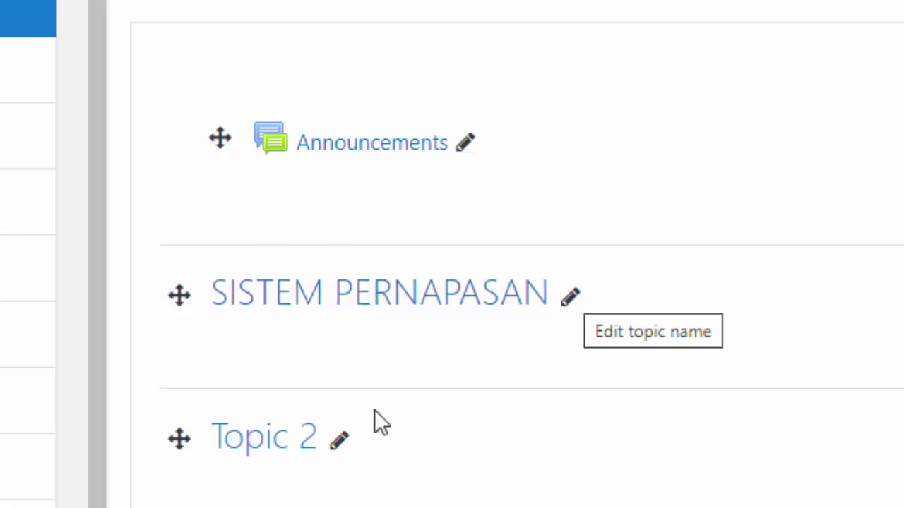
- Rename Topic 2 of the course as SISTEM PENCERNAAN
{"action": "left_click", "coordinate": [344, 444]}
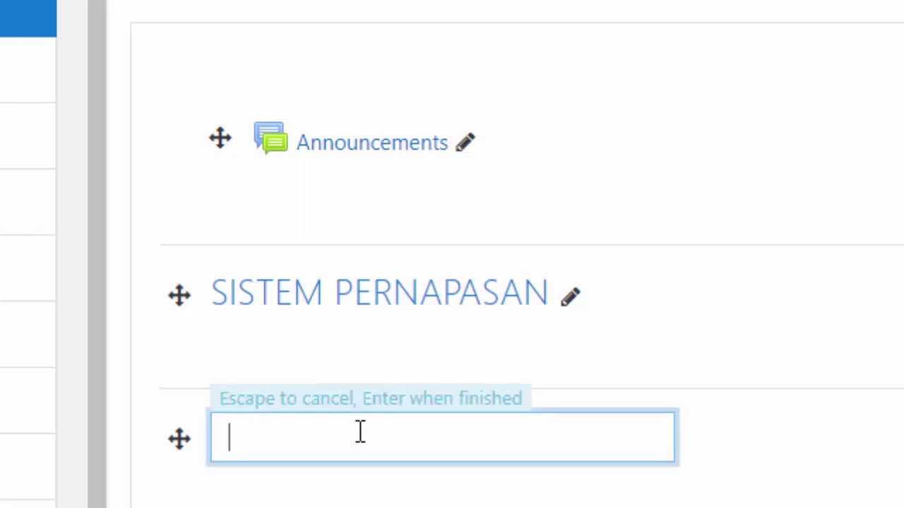
{"action": "type", "text": "SISTEM P"}
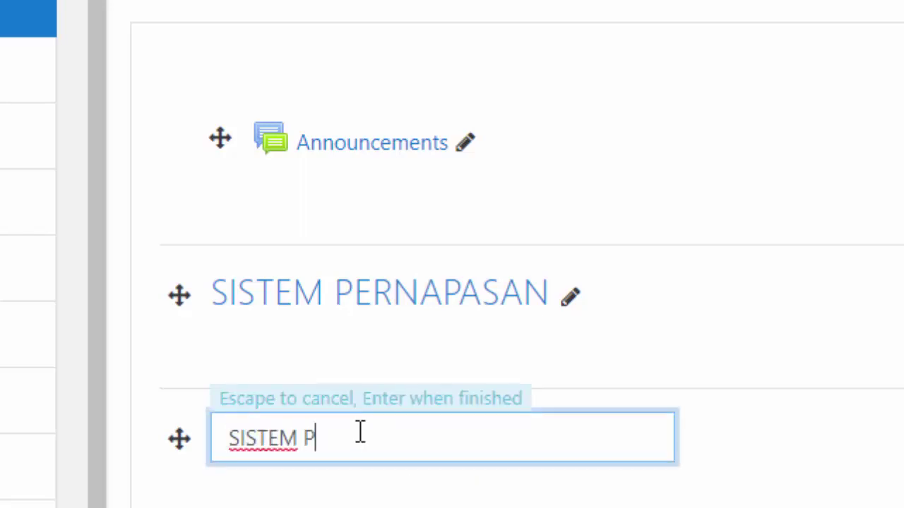
{"action": "type", "text": "ENCERNAA"}
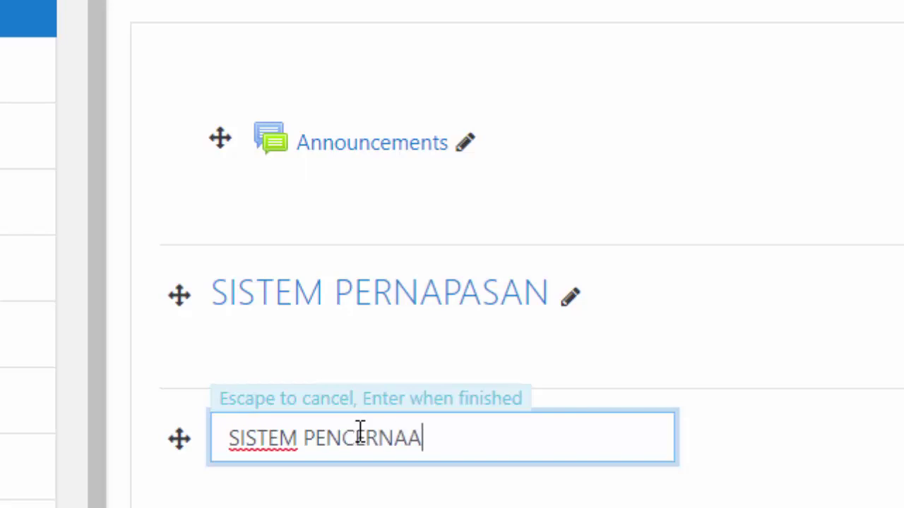
{"action": "type", "text": "N"}
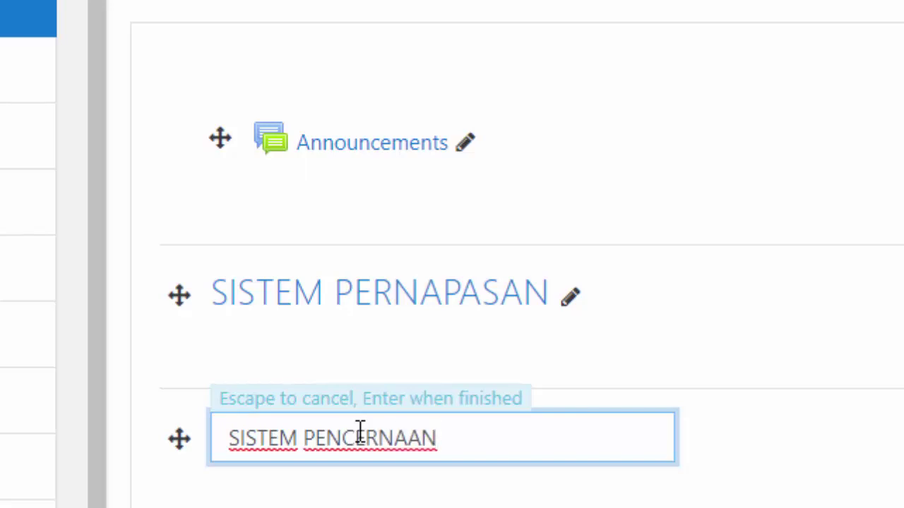
{"action": "key", "text": "Return"}
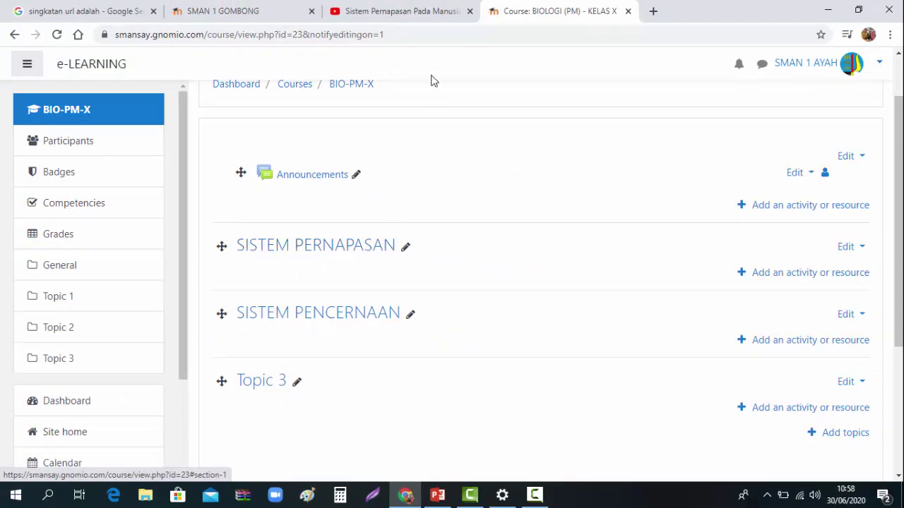
- Check the open YouTube video, return to the course, and add a URL resource to the SISTEM PERNAPASAN topic
{"action": "left_click", "coordinate": [403, 20]}
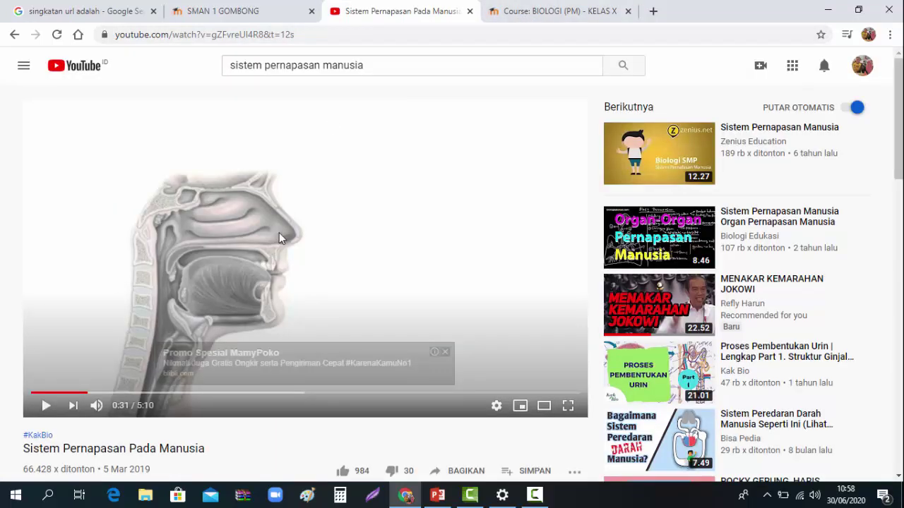
{"action": "left_click", "coordinate": [520, 13]}
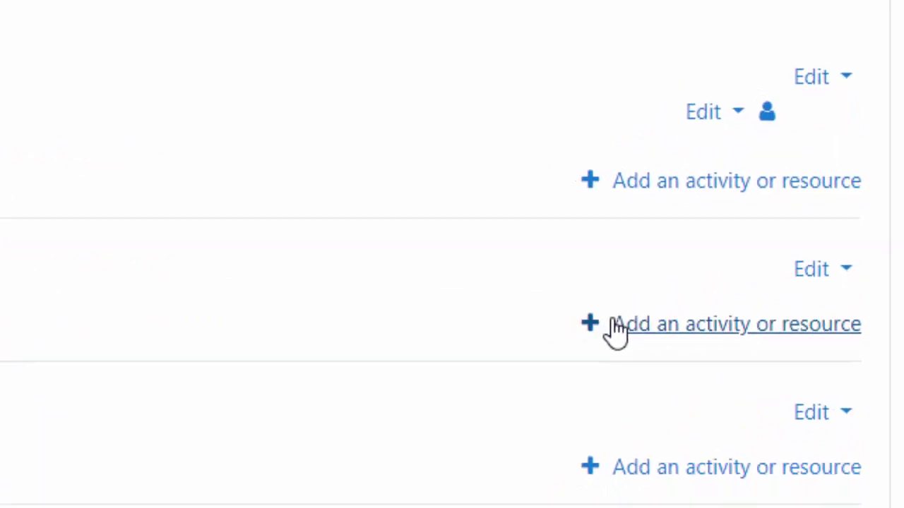
{"action": "left_click", "coordinate": [588, 336]}
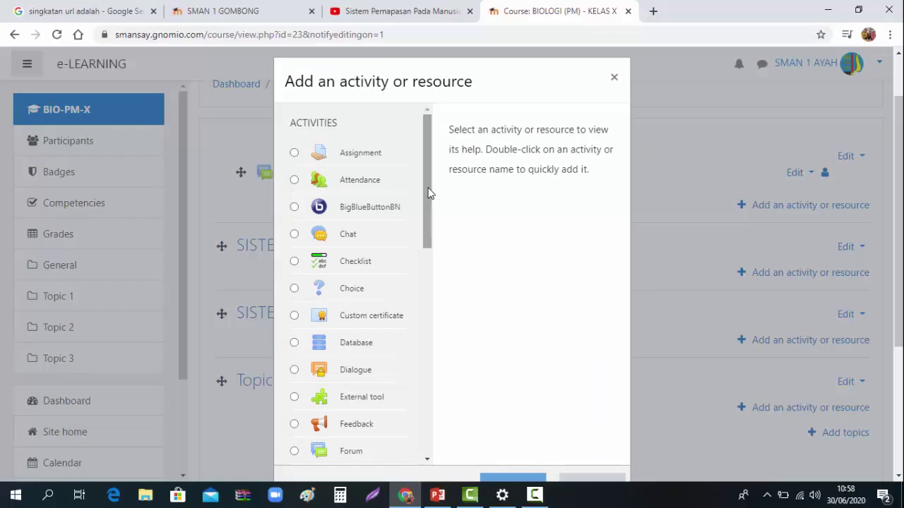
{"action": "left_click_drag", "start_coordinate": [430, 190], "coordinate": [425, 436]}
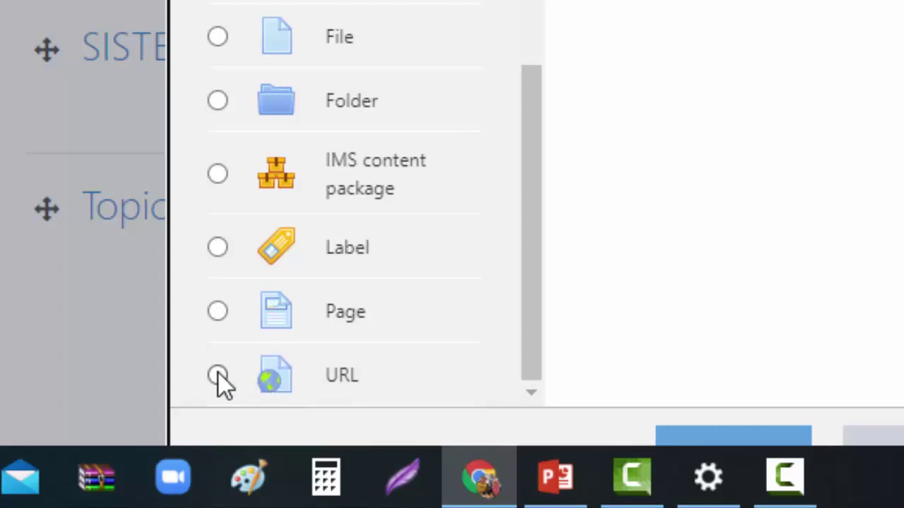
{"action": "left_click", "coordinate": [218, 376]}
{"action": "scroll", "coordinate": [555, 182], "scroll_direction": "down", "scroll_amount": 4}
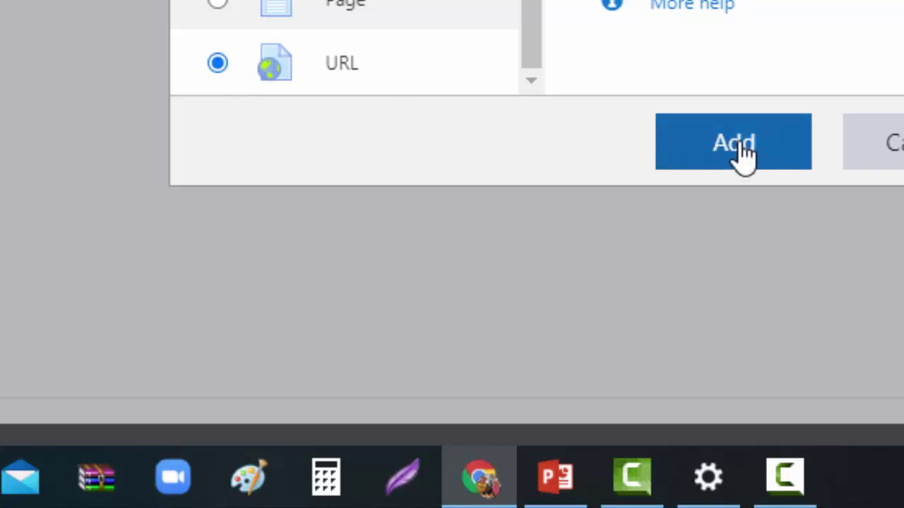
{"action": "left_click", "coordinate": [779, 157]}
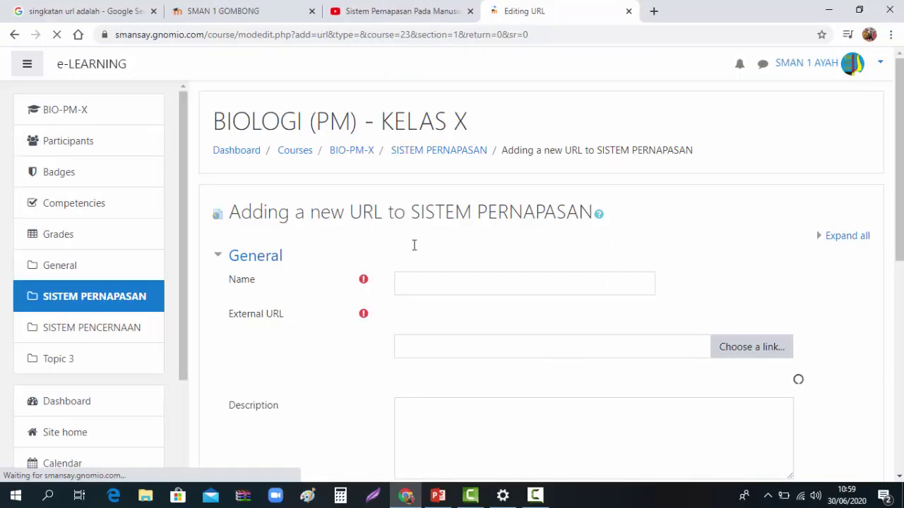
- Name the new URL resource "Sistem Pernapasan Manusia"
{"action": "left_click", "coordinate": [476, 287]}
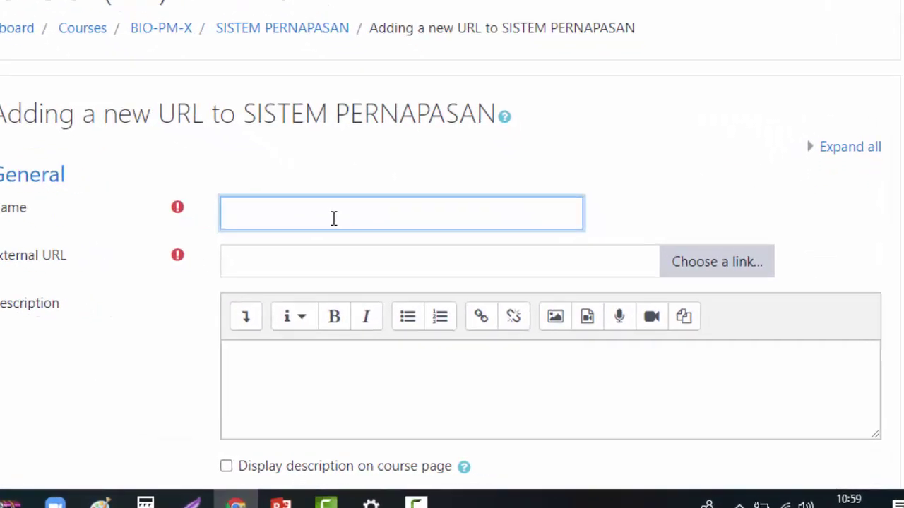
{"action": "type", "text": "Sis"}
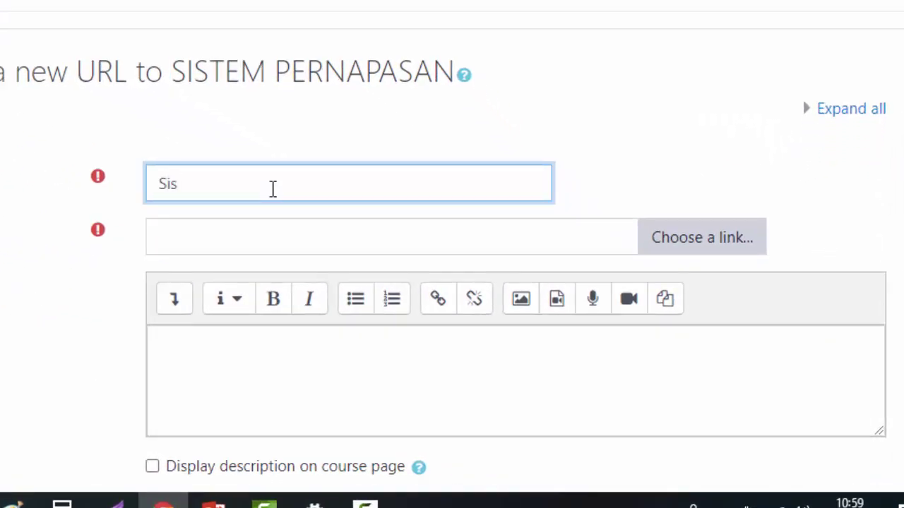
{"action": "type", "text": "tem P"}
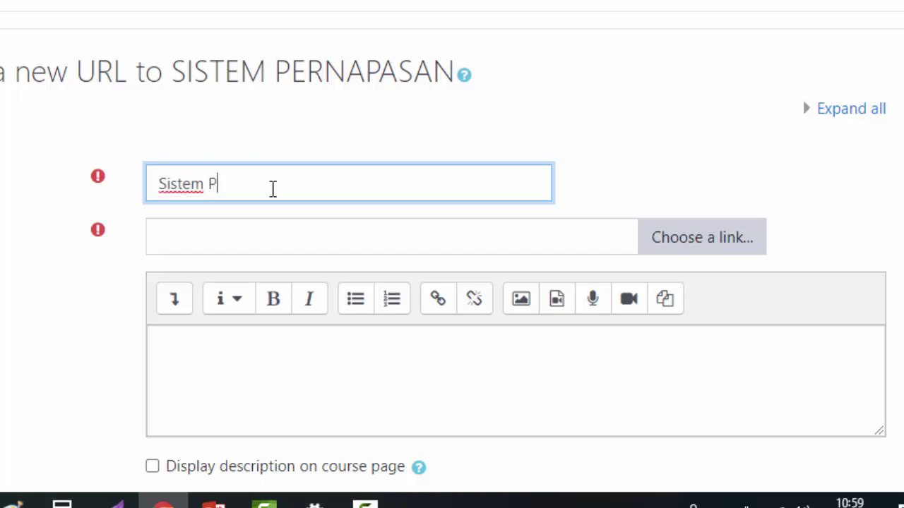
{"action": "type", "text": "ernapasan "}
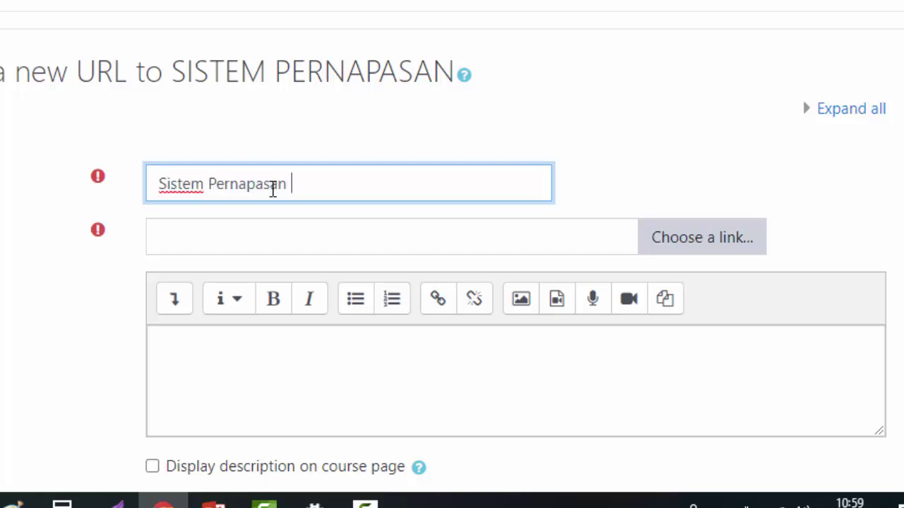
{"action": "type", "text": "Manusia"}
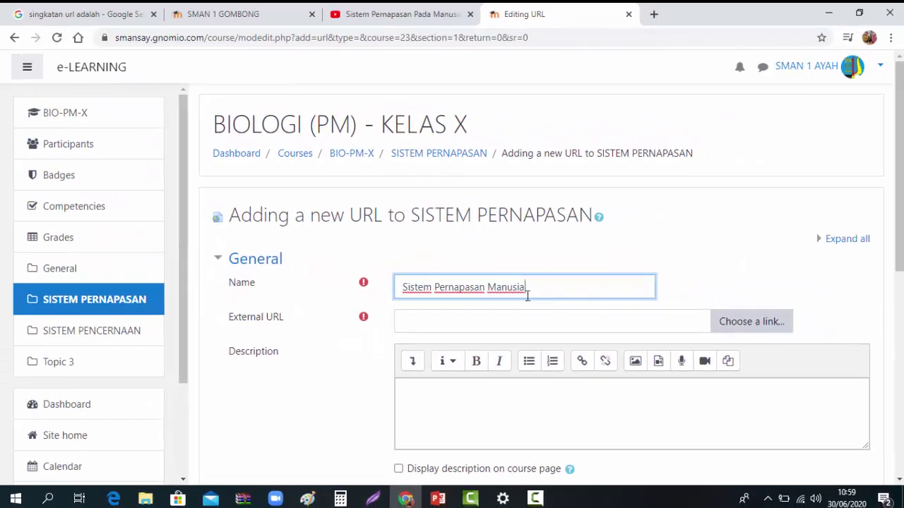
- Copy the full web address of the open YouTube video about the respiratory system
{"action": "left_click", "coordinate": [494, 317]}
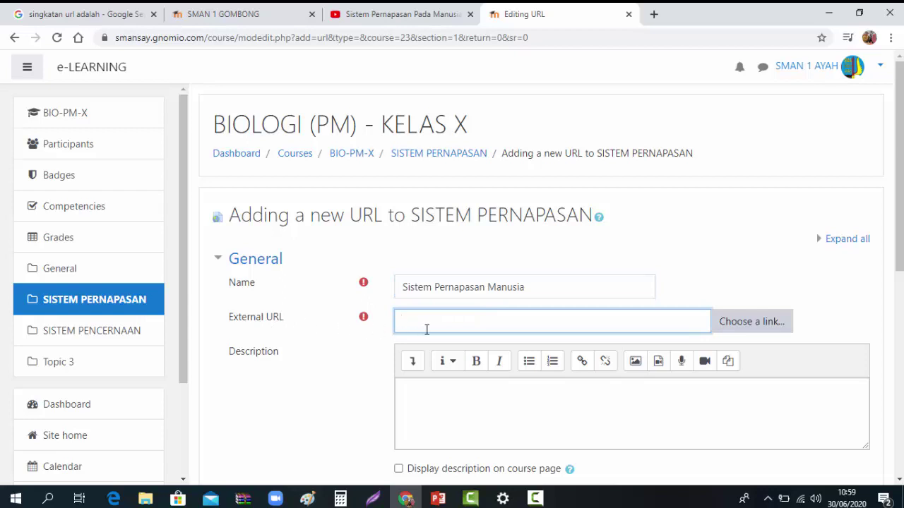
{"action": "left_click", "coordinate": [429, 17]}
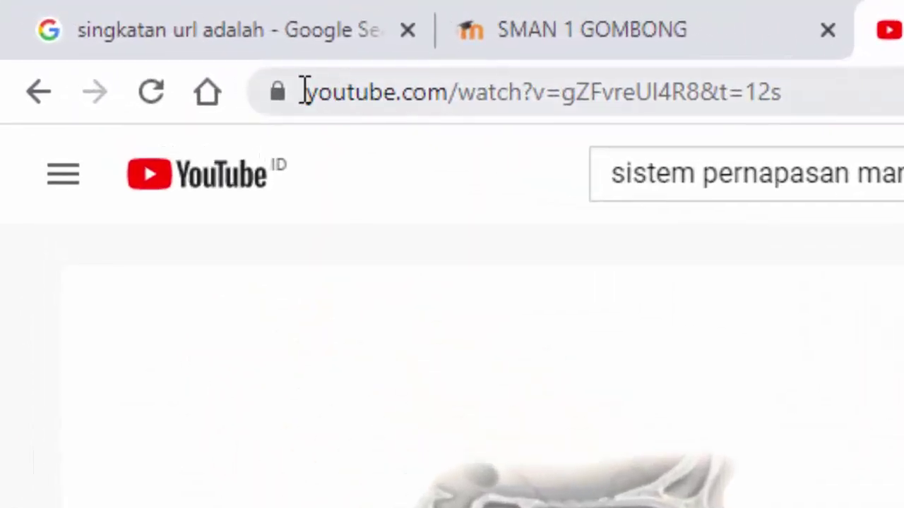
{"action": "left_click_drag", "start_coordinate": [305, 91], "coordinate": [814, 99]}
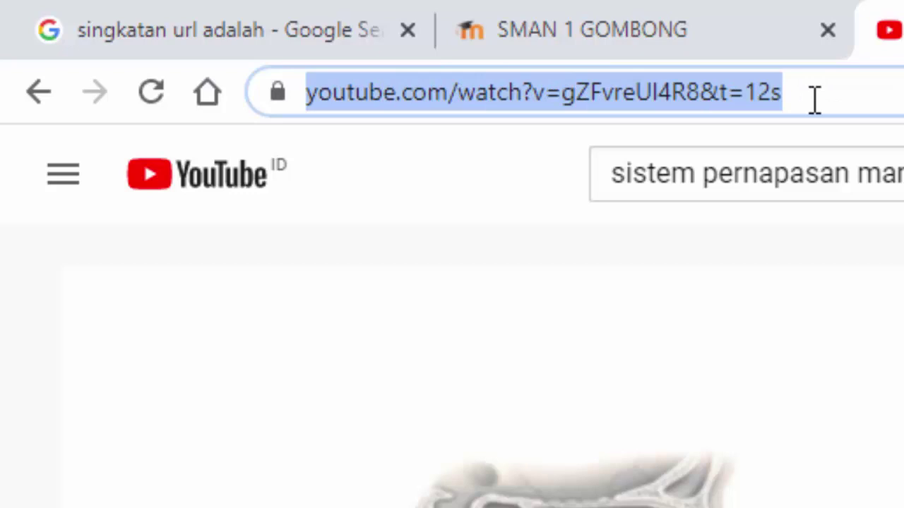
{"action": "right_click", "coordinate": [728, 102]}
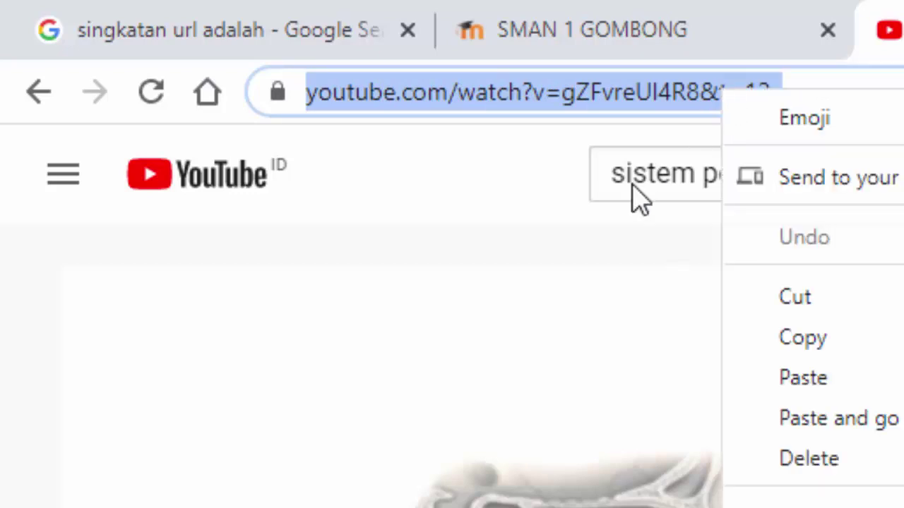
{"action": "left_click", "coordinate": [790, 342]}
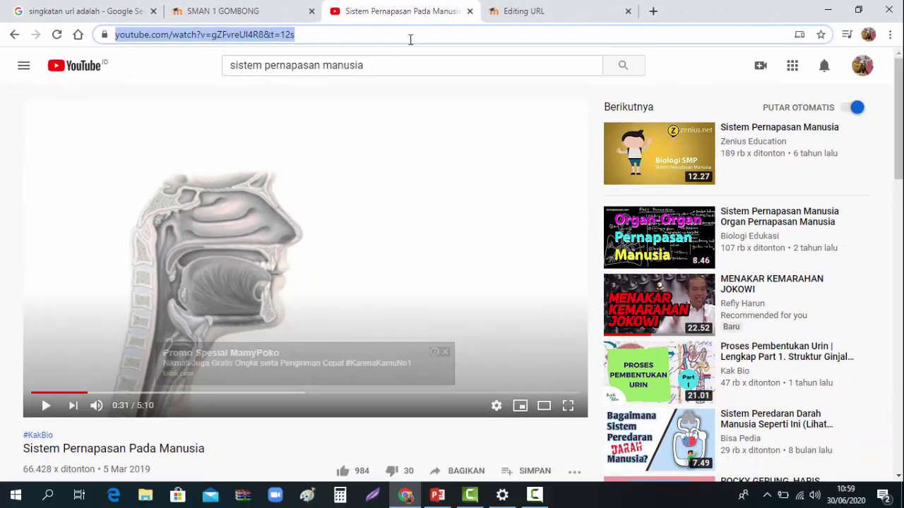
- Return to the new URL resource's form and paste the copied YouTube link as its External URL
{"action": "left_click", "coordinate": [514, 12]}
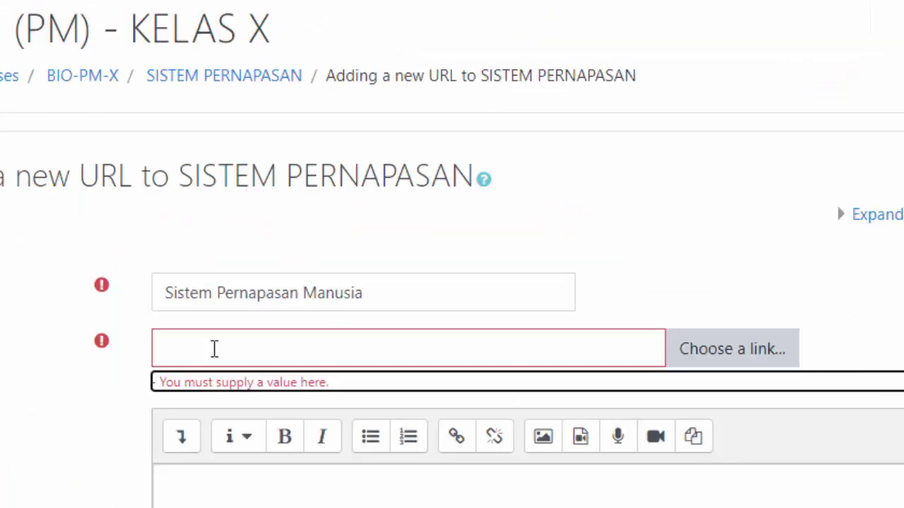
{"action": "left_click", "coordinate": [432, 319]}
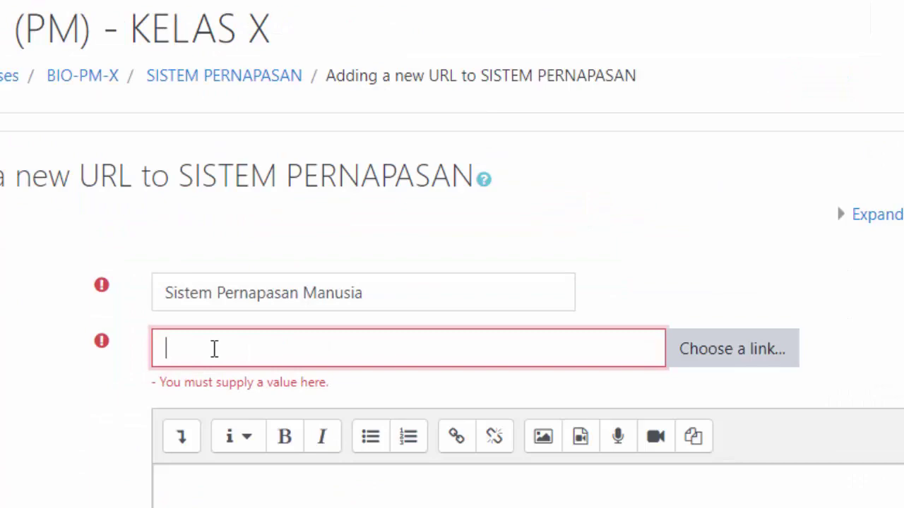
{"action": "right_click", "coordinate": [214, 349]}
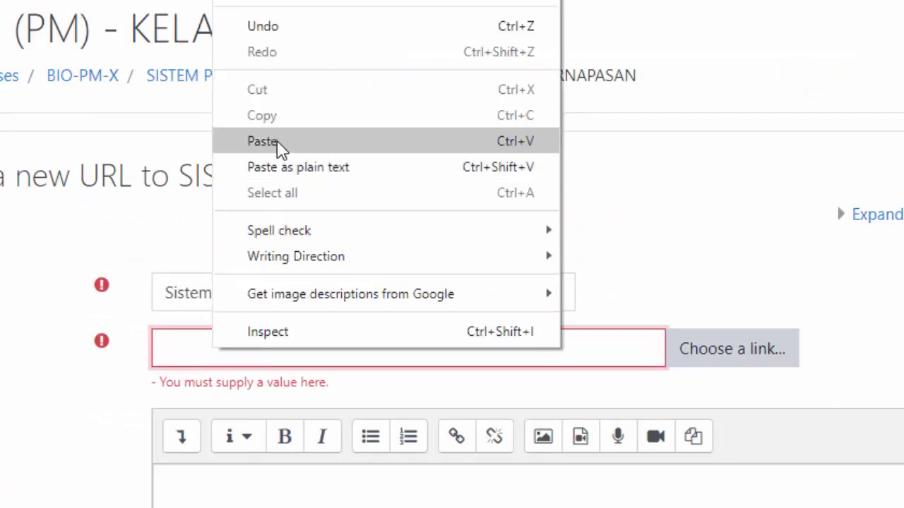
{"action": "left_click", "coordinate": [277, 143]}
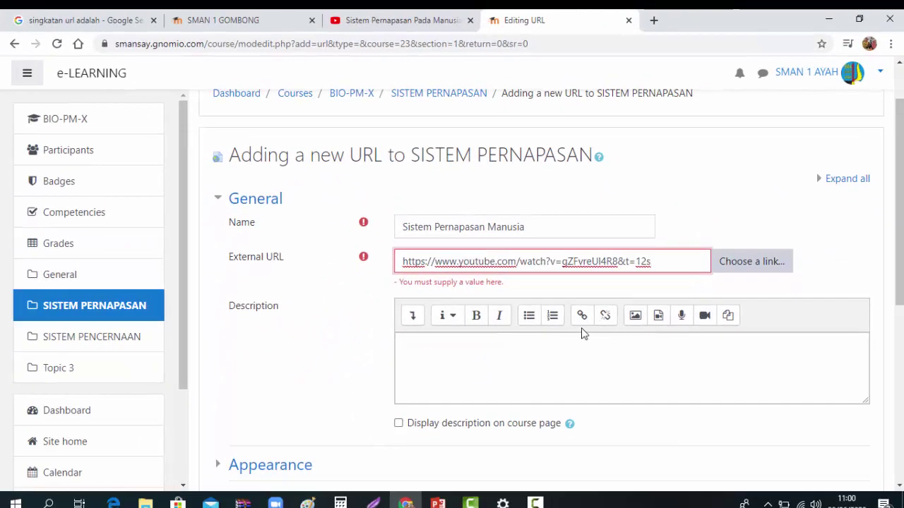
{"action": "left_click", "coordinate": [579, 349]}
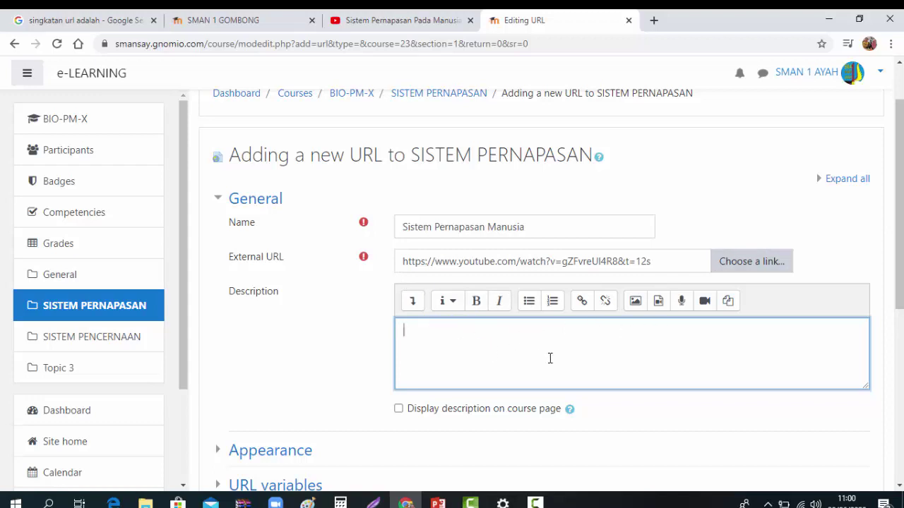
- Set the URL resource's display option to Embed in its appearance settings
{"action": "scroll", "coordinate": [558, 358], "scroll_direction": "down", "scroll_amount": 2}
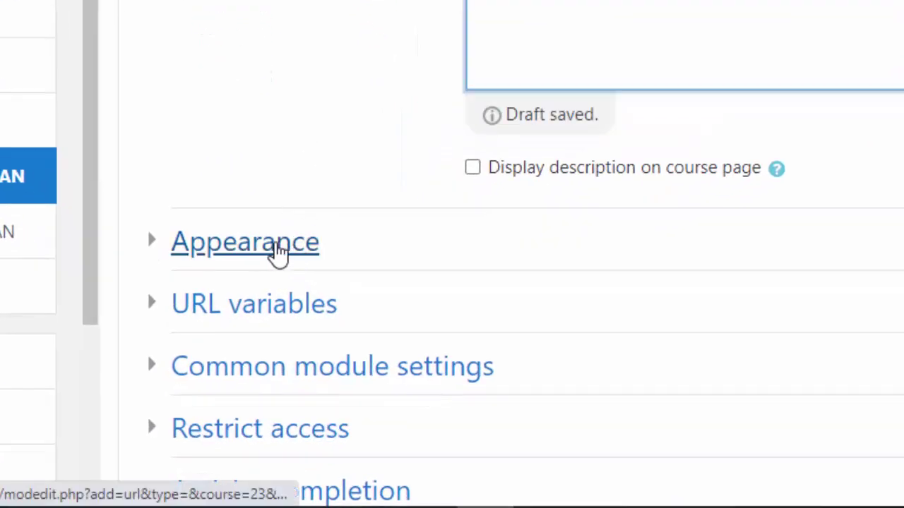
{"action": "left_click", "coordinate": [279, 251]}
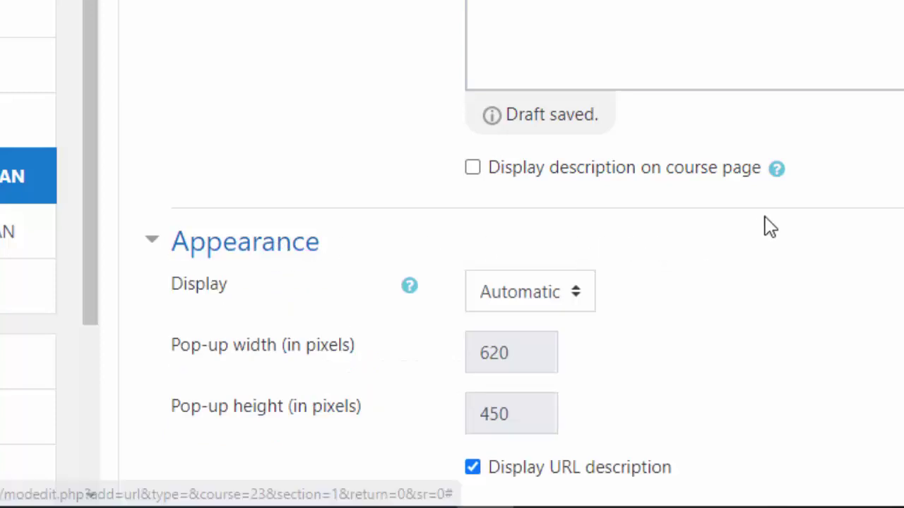
{"action": "scroll", "coordinate": [740, 181], "scroll_direction": "down", "scroll_amount": 3}
{"action": "scroll", "coordinate": [535, 71], "scroll_direction": "down", "scroll_amount": 1}
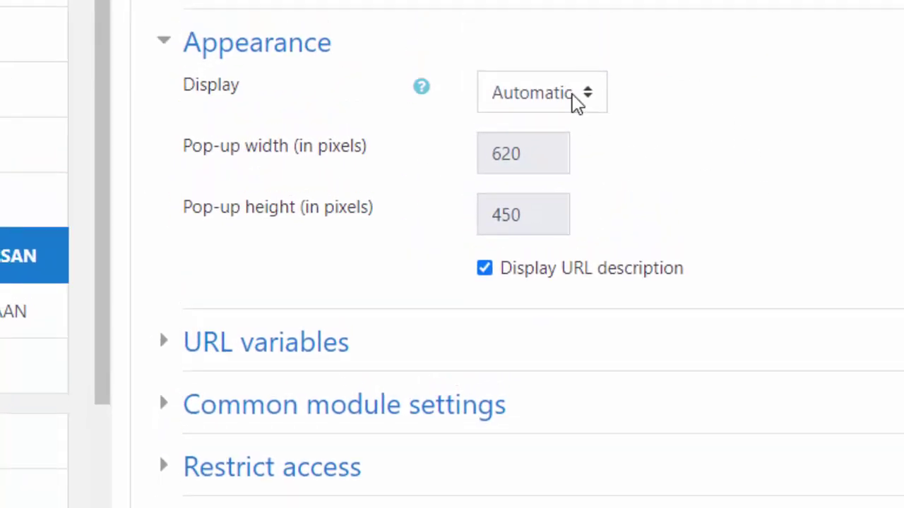
{"action": "scroll", "coordinate": [635, 134], "scroll_direction": "up", "scroll_amount": 2}
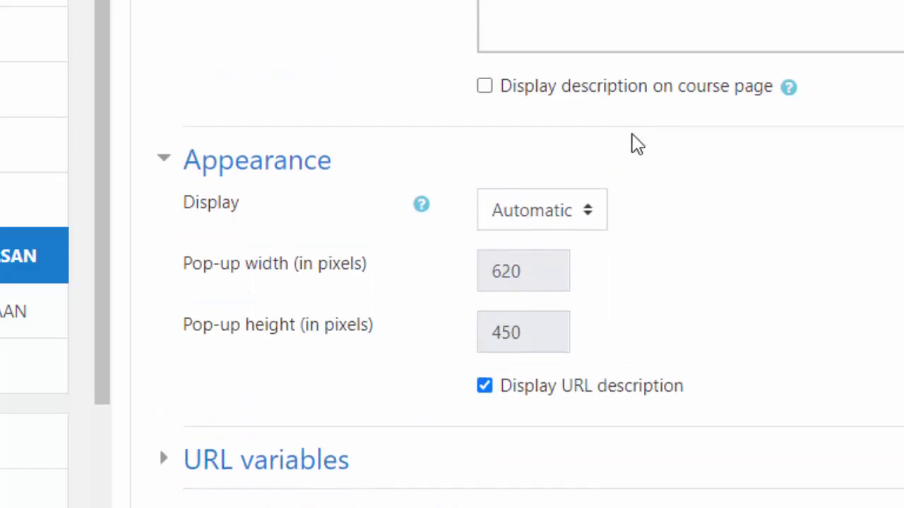
{"action": "left_click", "coordinate": [585, 221]}
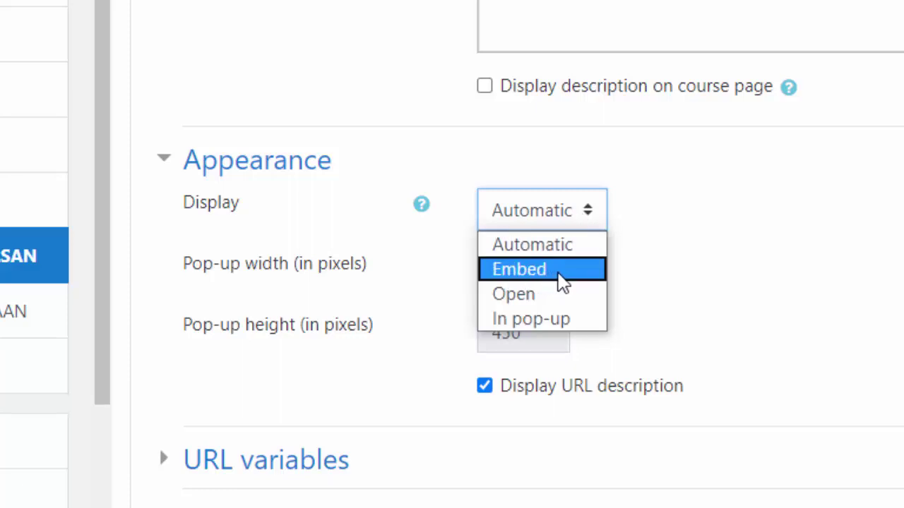
{"action": "left_click", "coordinate": [562, 282]}
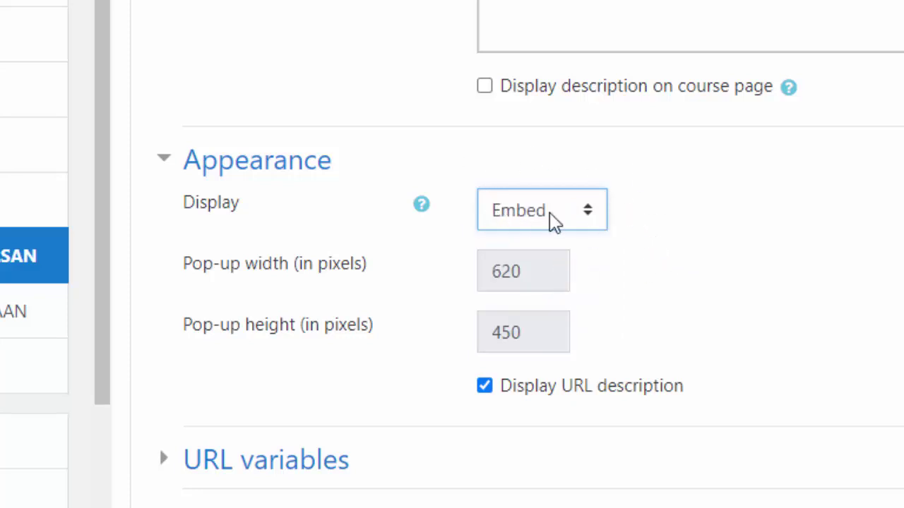
- Save the URL resource and return to the course page
{"action": "scroll", "coordinate": [702, 239], "scroll_direction": "down", "scroll_amount": 5}
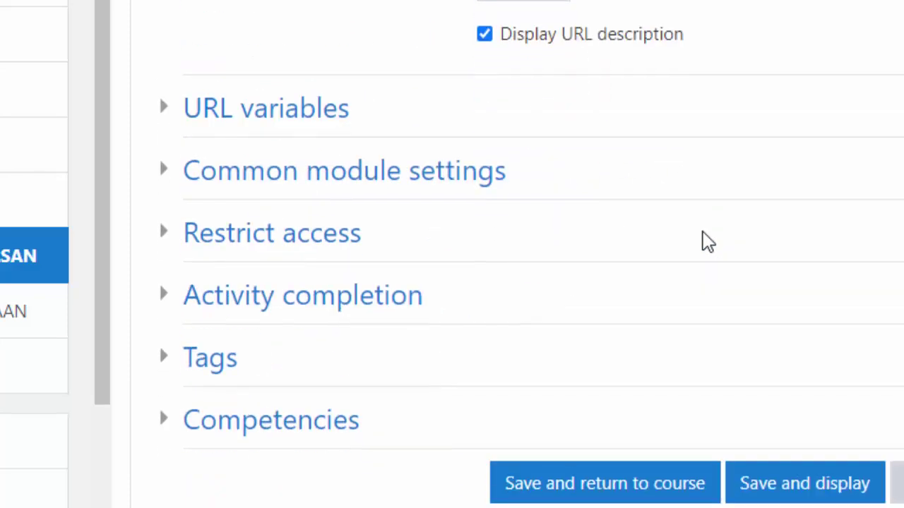
{"action": "scroll", "coordinate": [692, 261], "scroll_direction": "down", "scroll_amount": 2}
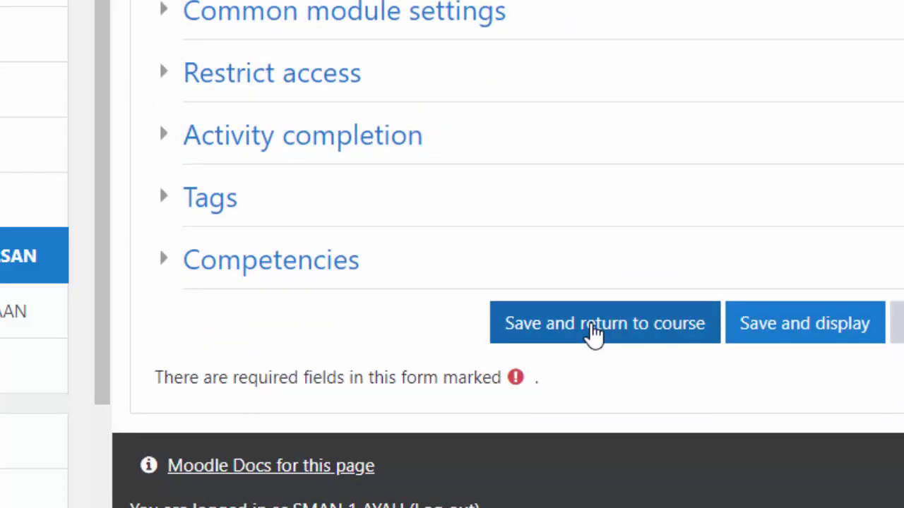
{"action": "left_click", "coordinate": [592, 327]}
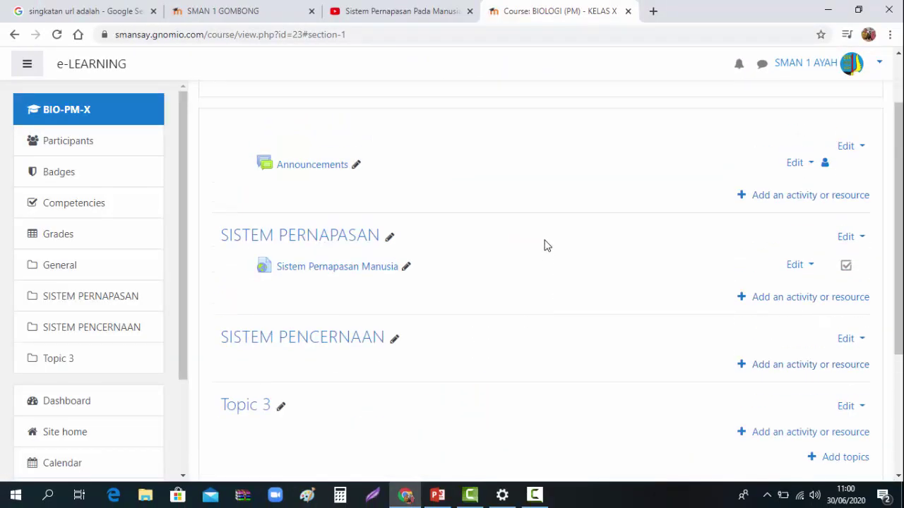
- Look at the source video on YouTube, return to the course, and open the Sistem Pernapasan Manusia resource
{"action": "scroll", "coordinate": [424, 240], "scroll_direction": "up", "scroll_amount": 1}
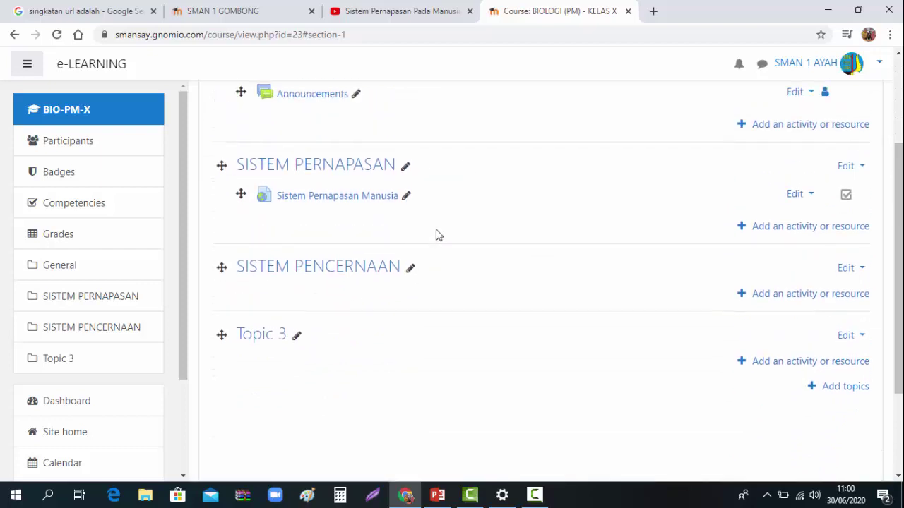
{"action": "left_click", "coordinate": [397, 12]}
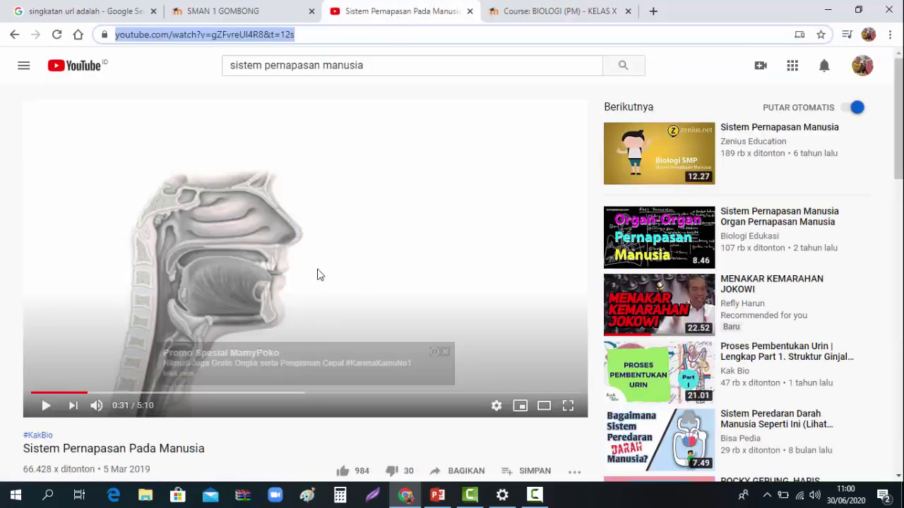
{"action": "left_click", "coordinate": [563, 13]}
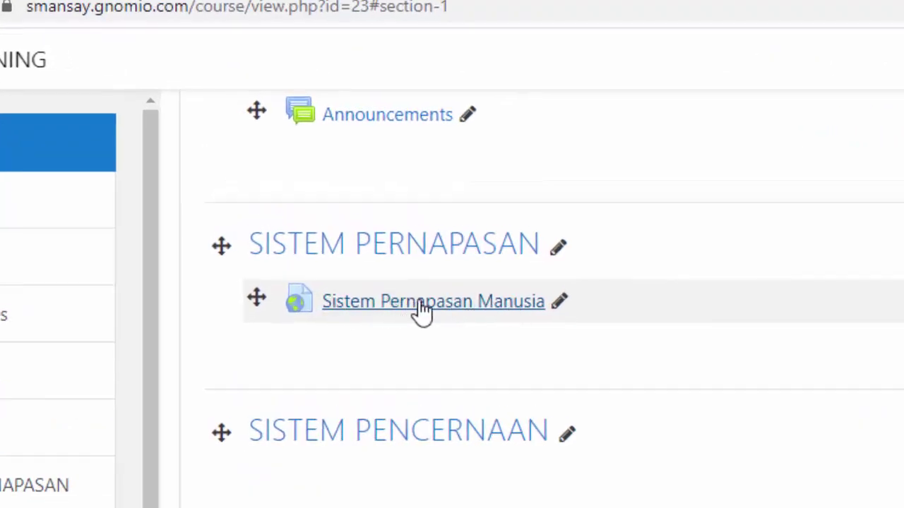
{"action": "left_click", "coordinate": [421, 309]}
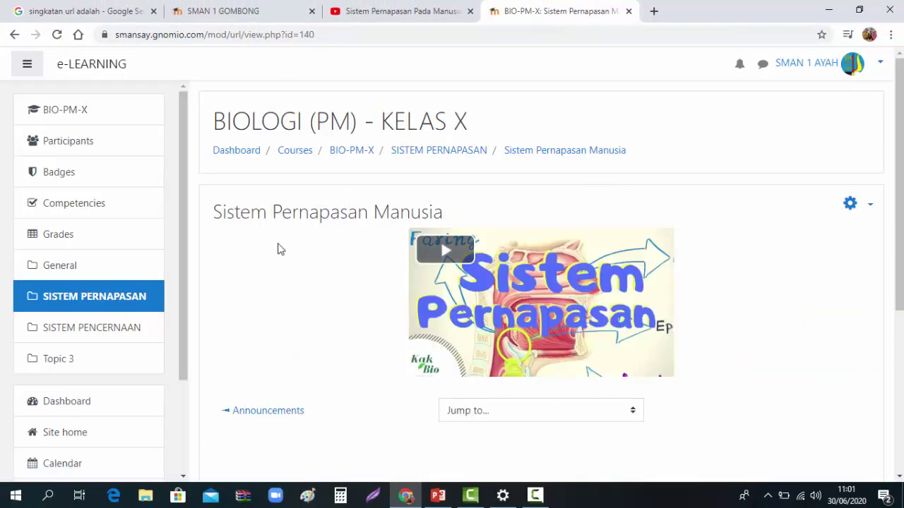
- Play the embedded video, view it in full screen, and return it to normal size
{"action": "left_click", "coordinate": [441, 250]}
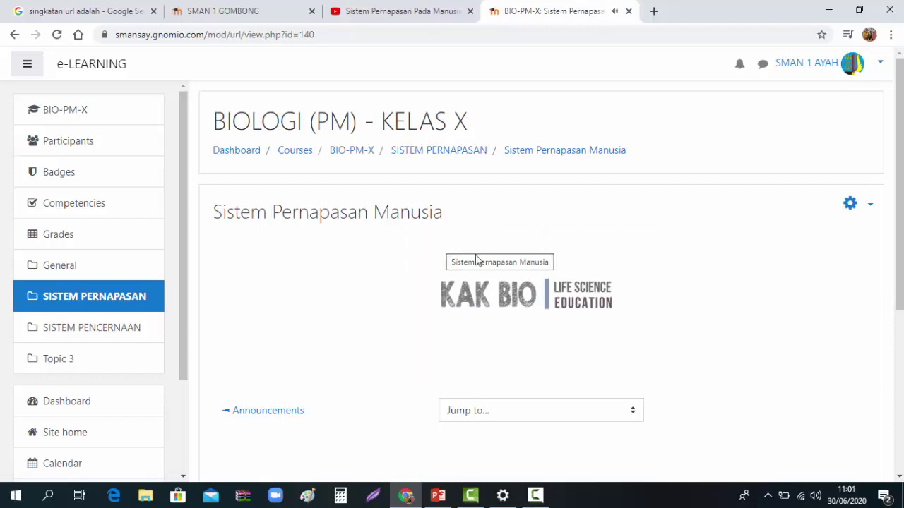
{"action": "mouse_move", "coordinate": [567, 317]}
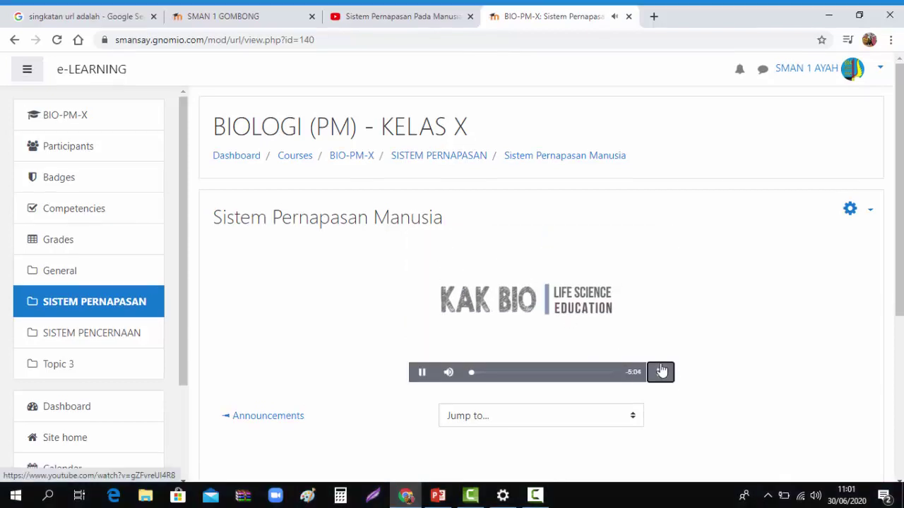
{"action": "left_click", "coordinate": [661, 367]}
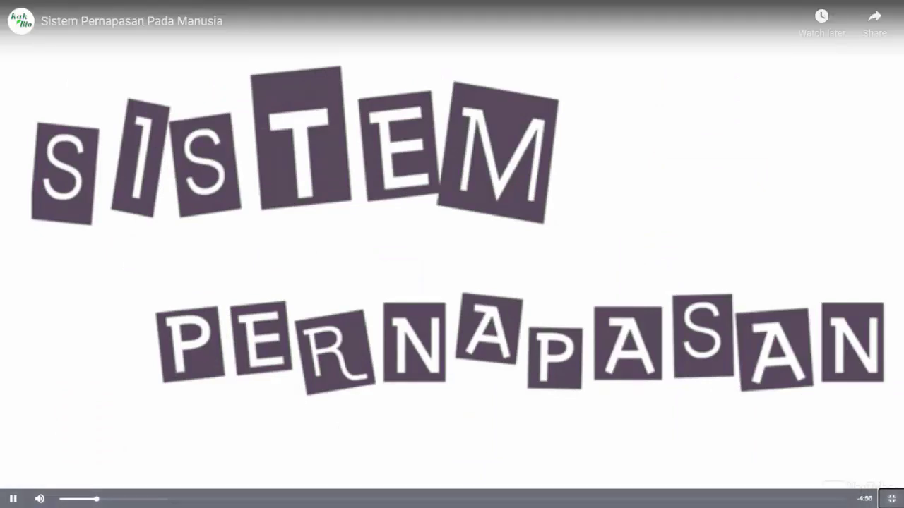
{"action": "left_click", "coordinate": [893, 500]}
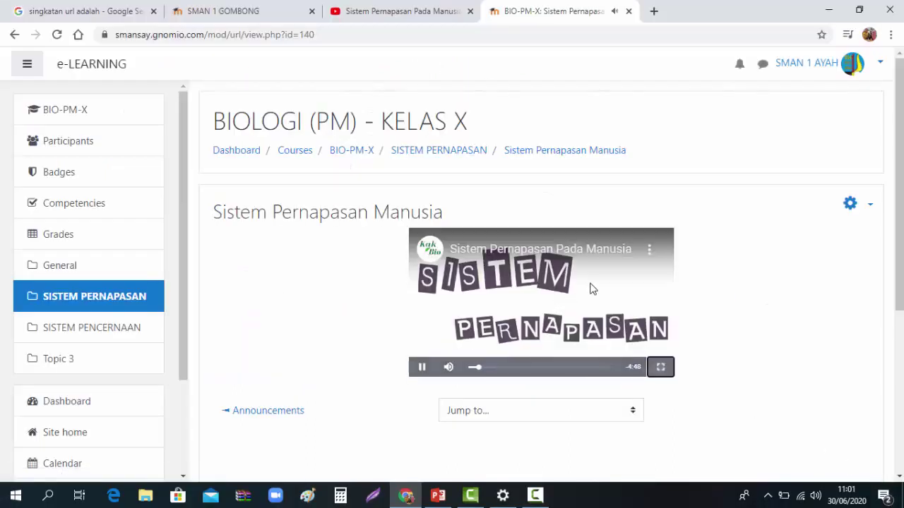
{"action": "scroll", "coordinate": [592, 289], "scroll_direction": "down", "scroll_amount": 2}
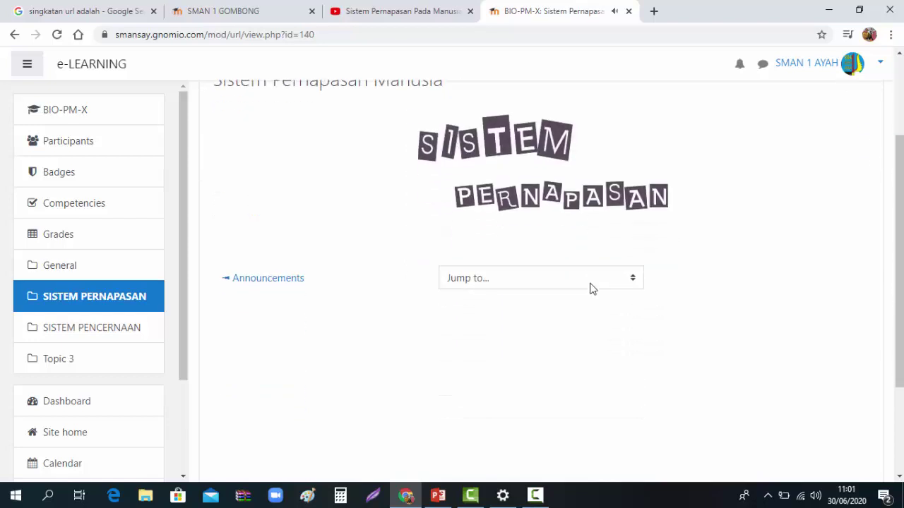
{"action": "scroll", "coordinate": [565, 332], "scroll_direction": "up", "scroll_amount": 2}
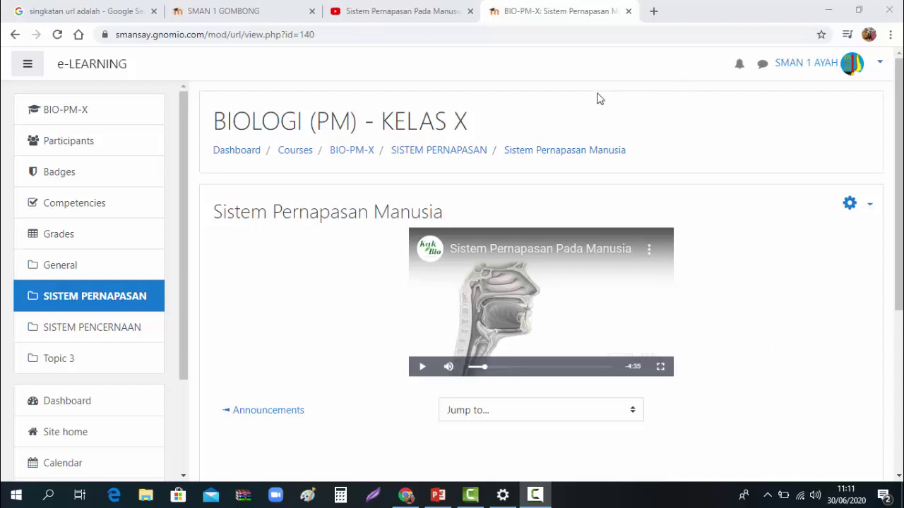
{"action": "left_click", "coordinate": [438, 15]}
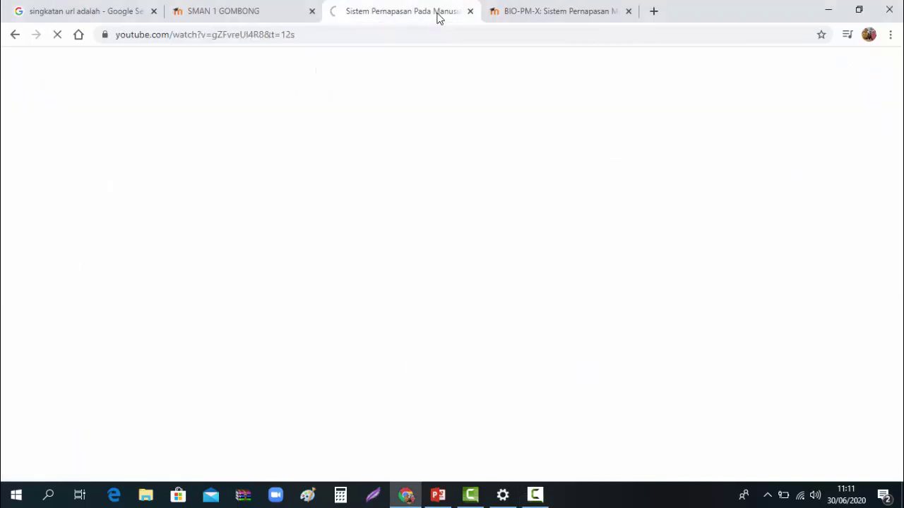
{"action": "left_click", "coordinate": [532, 13]}
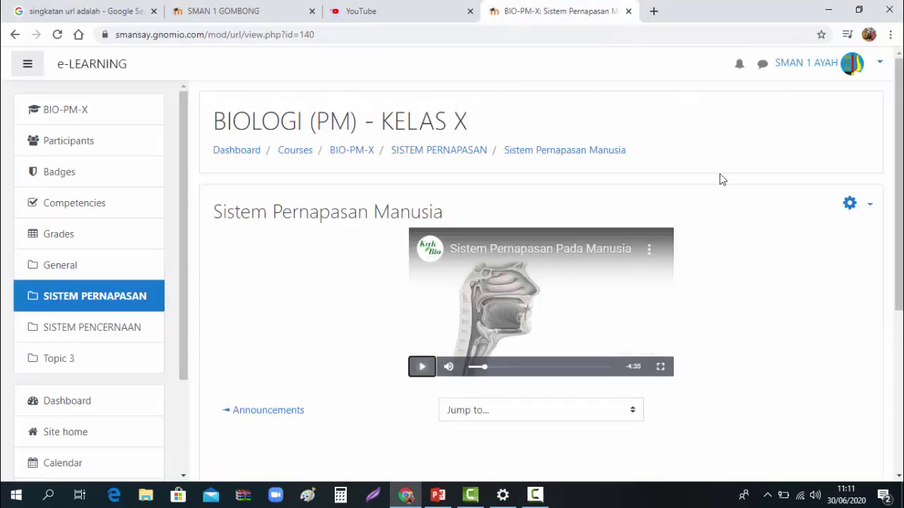